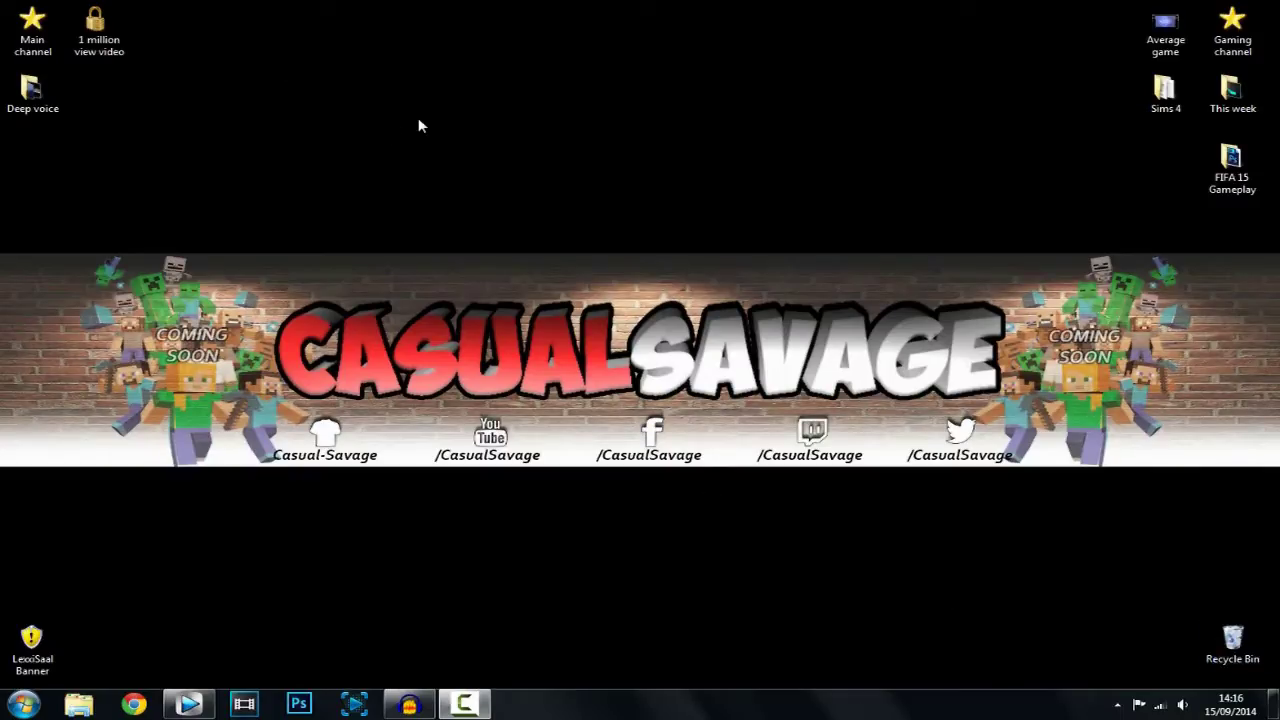
- Bring the Vegas Pro project with the webcam clip to the front from the taskbar
left_click(189, 704)
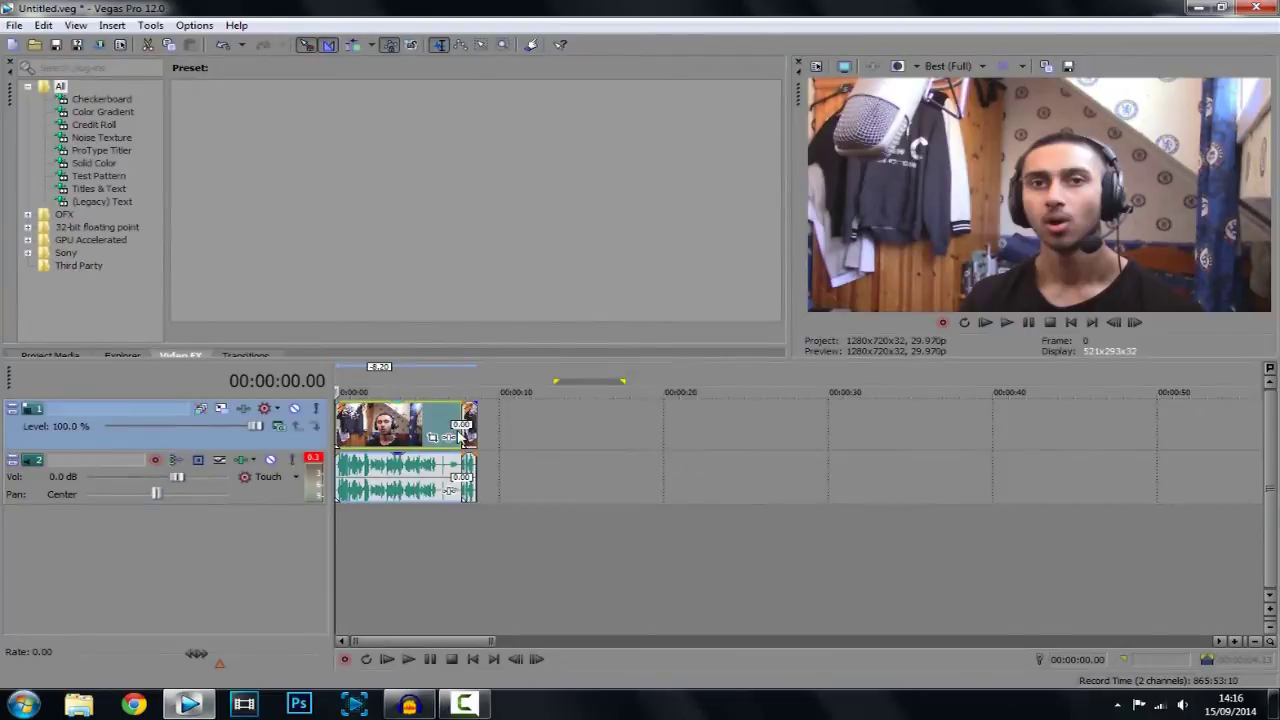
left_click(986, 323)
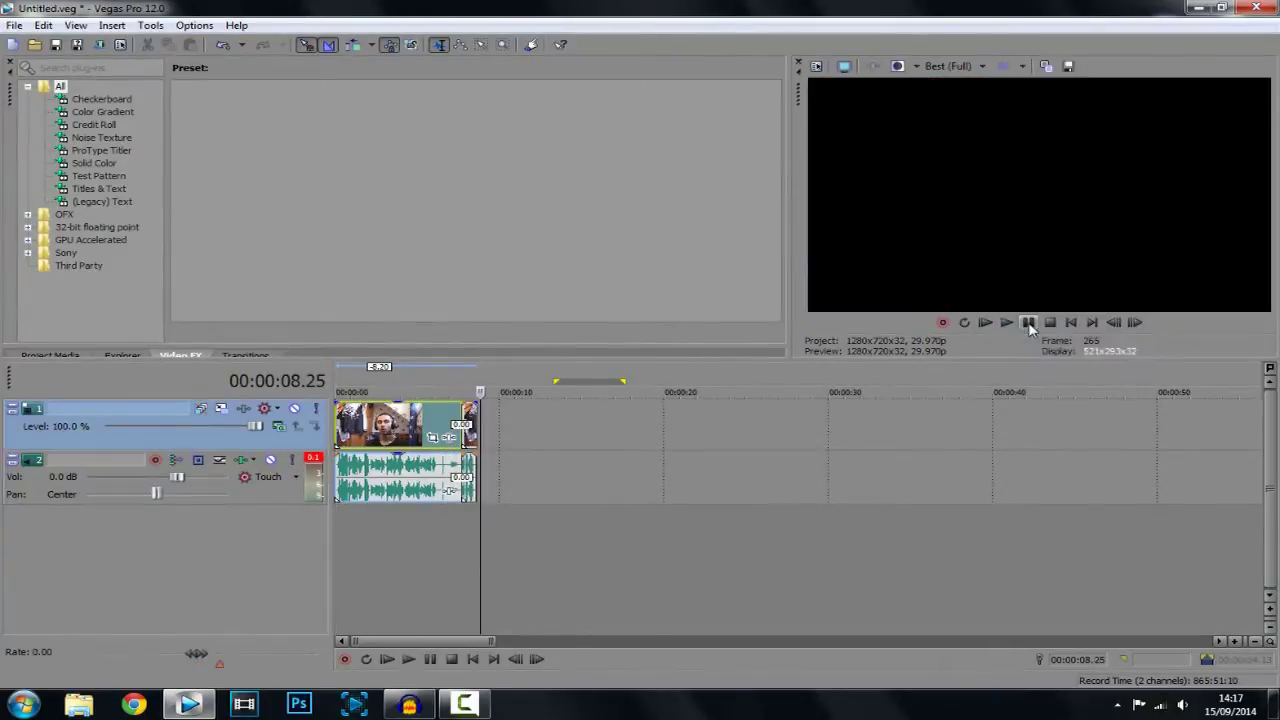
- With track 2 selected, set preview quality to Best (Half) and open its Audio Track FX window
left_click(340, 488)
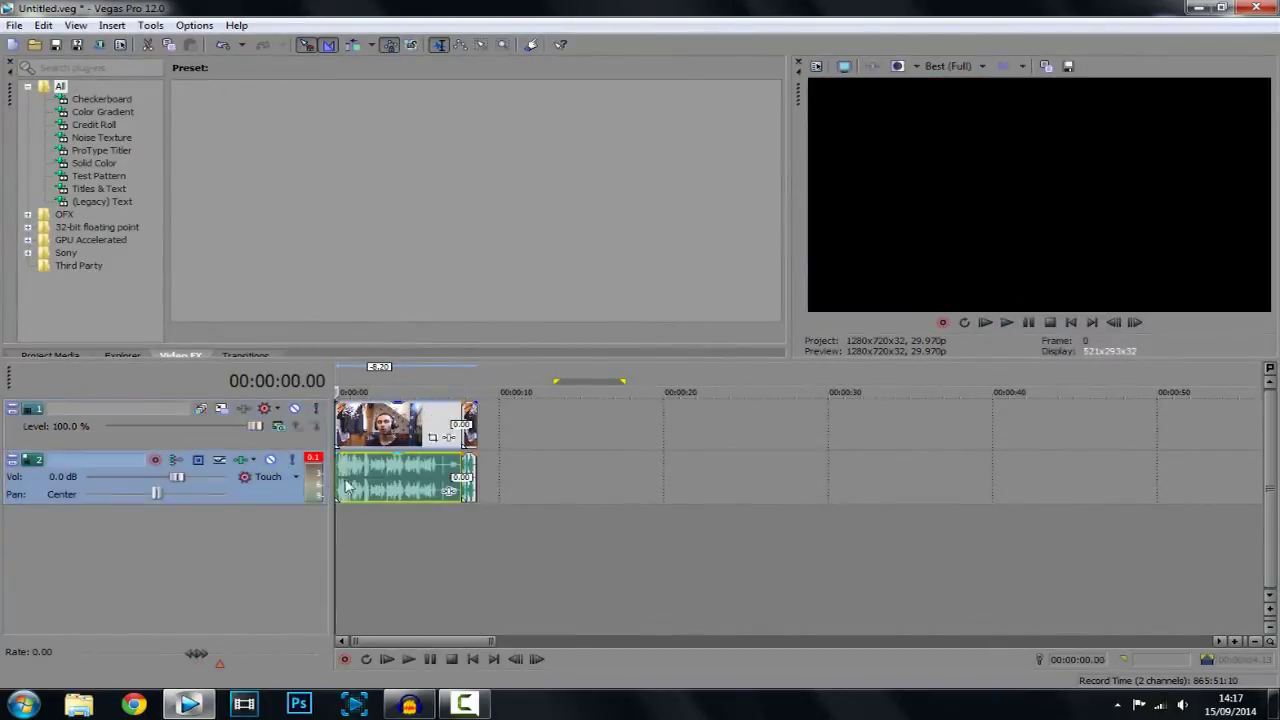
left_click(955, 66)
mouse_move(965, 135)
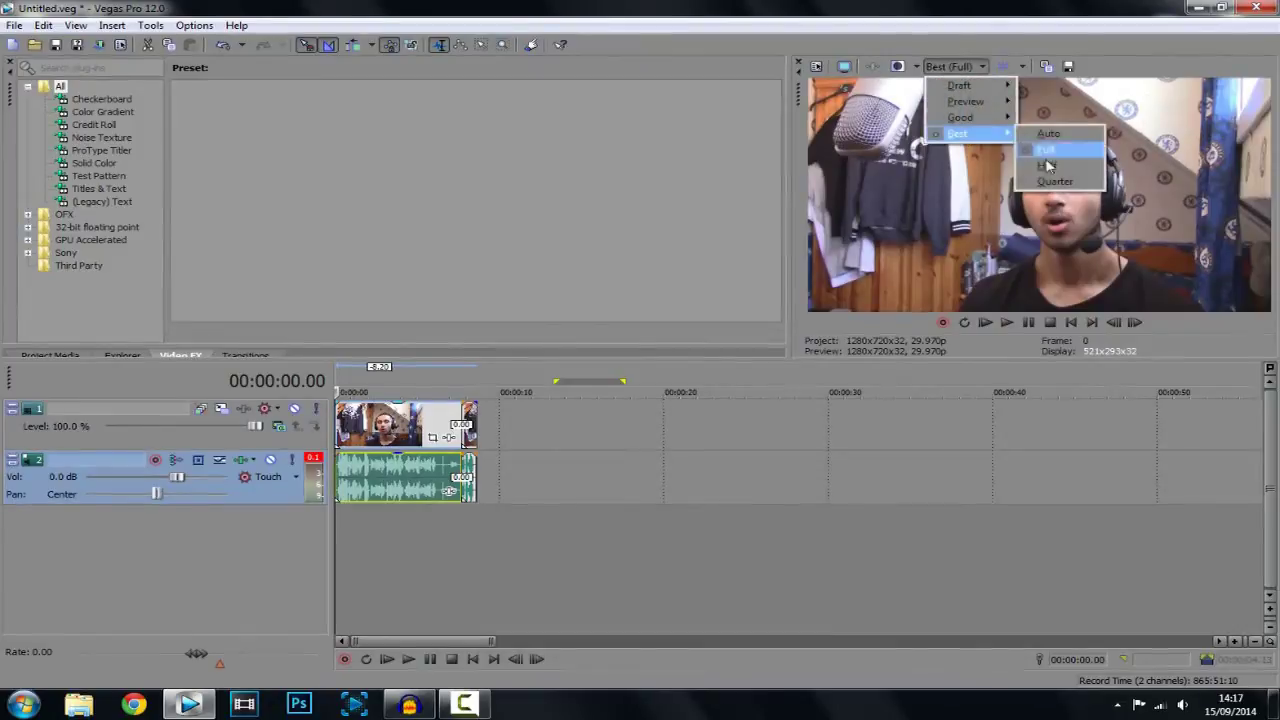
left_click(1042, 151)
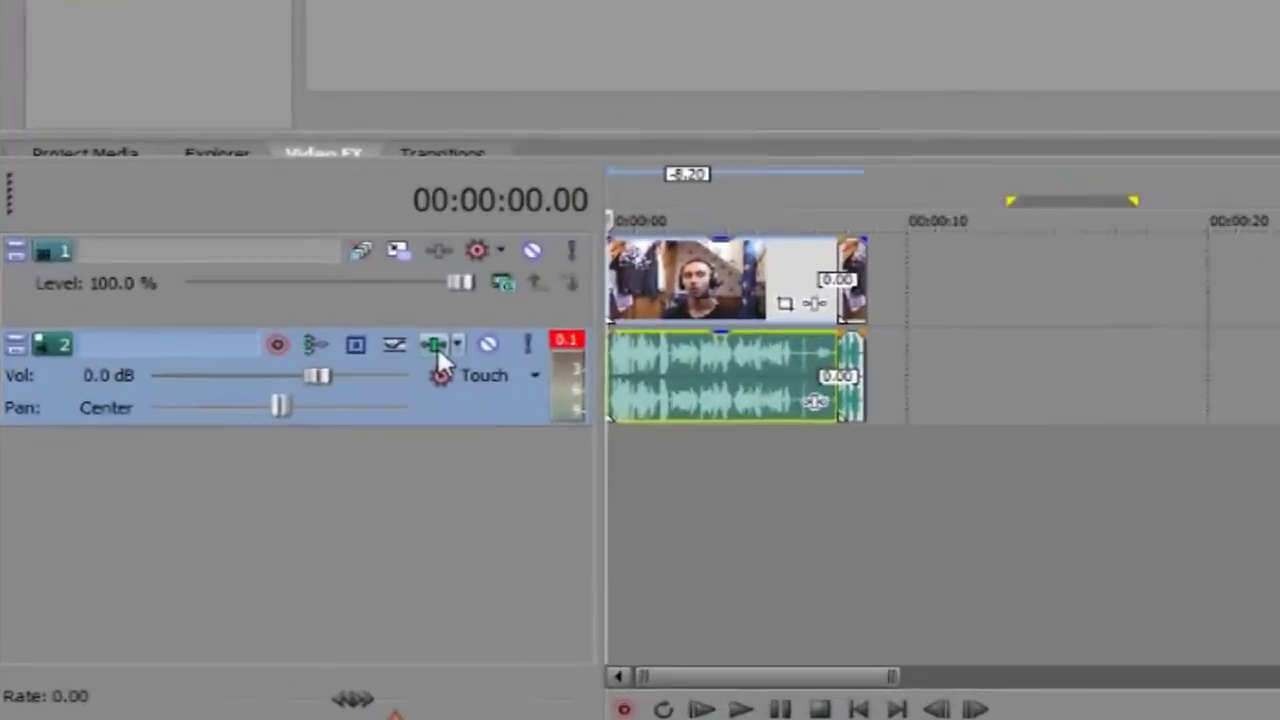
left_click(436, 346)
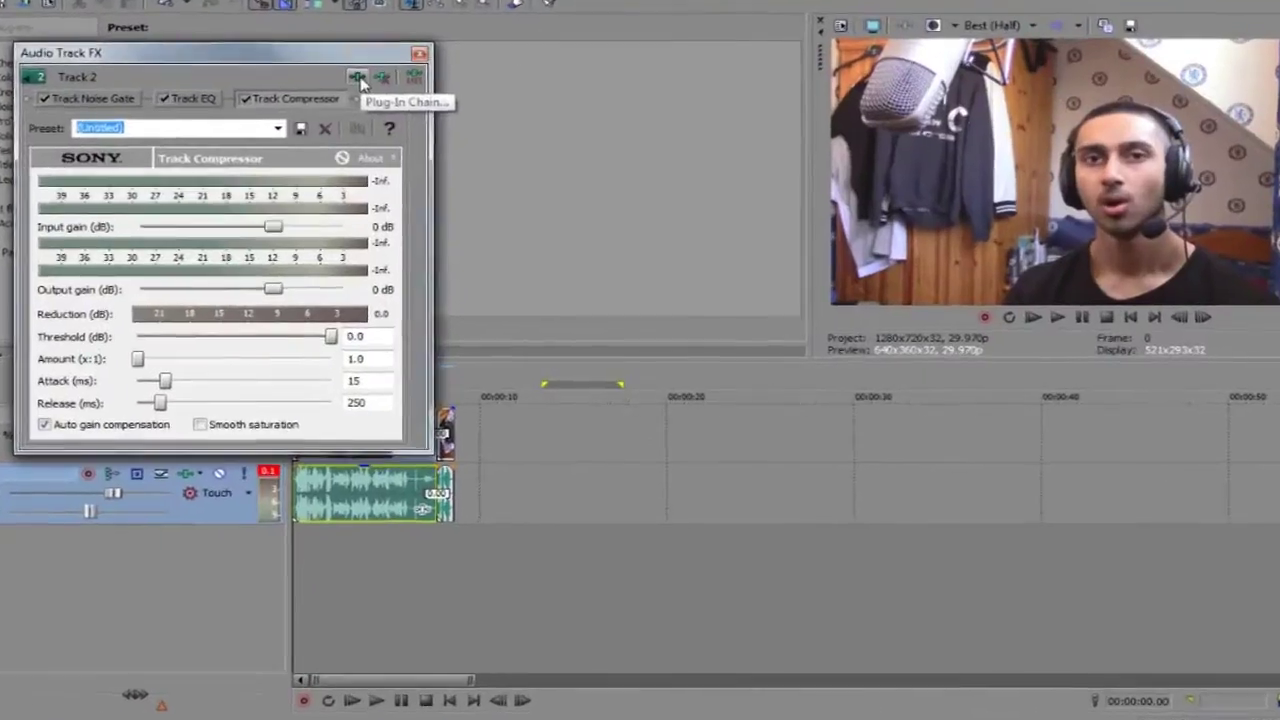
- Add Pitch Shift to Track 2's plug-in chain after Track Compressor
left_click(667, 95)
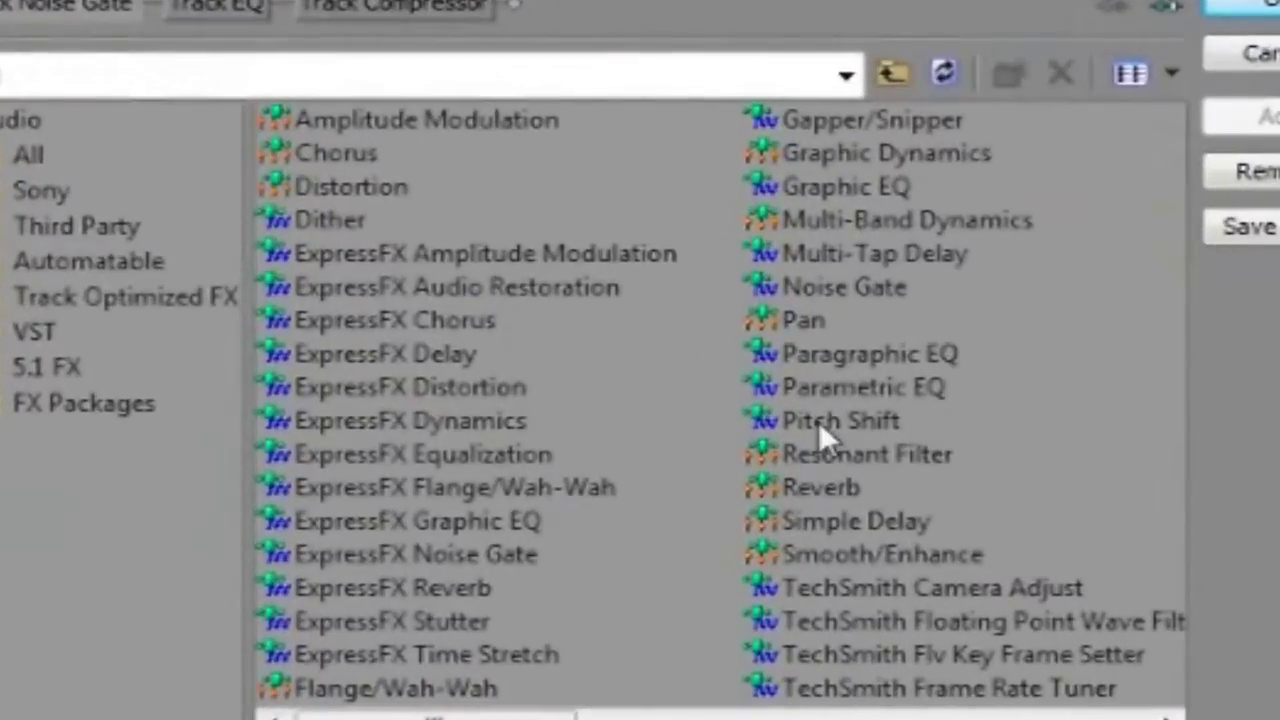
double_click(760, 400)
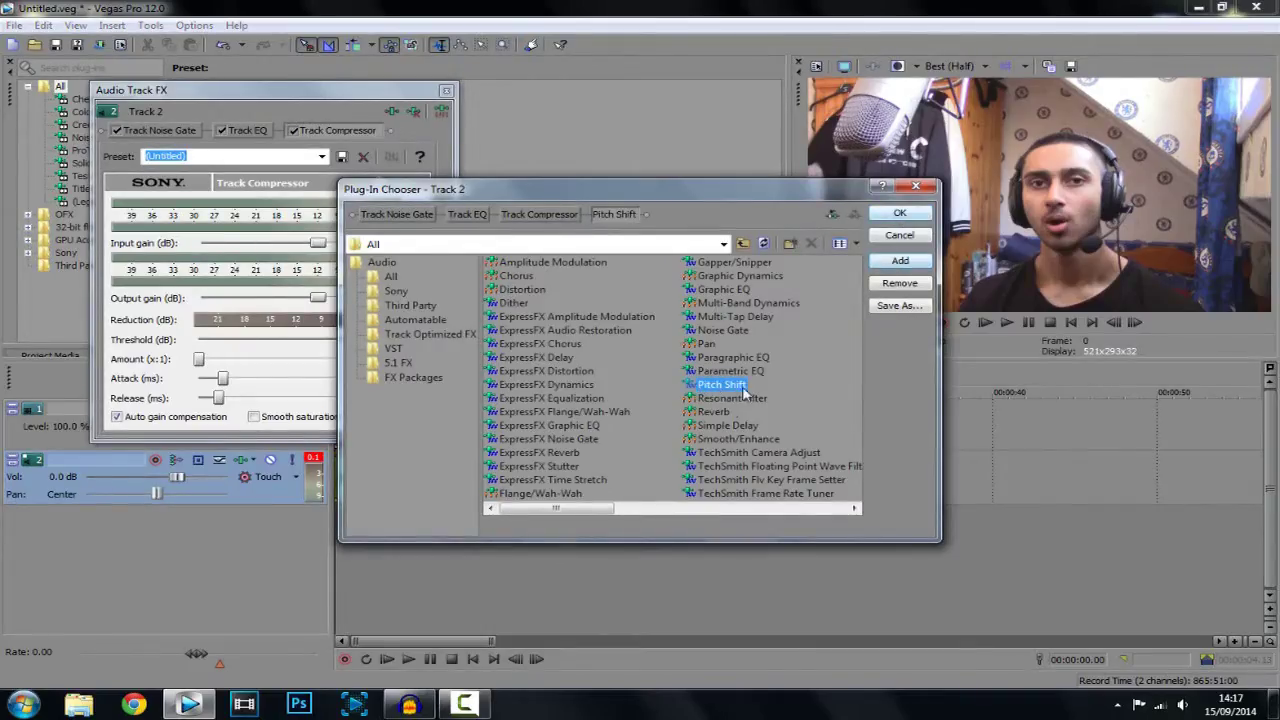
left_click(903, 215)
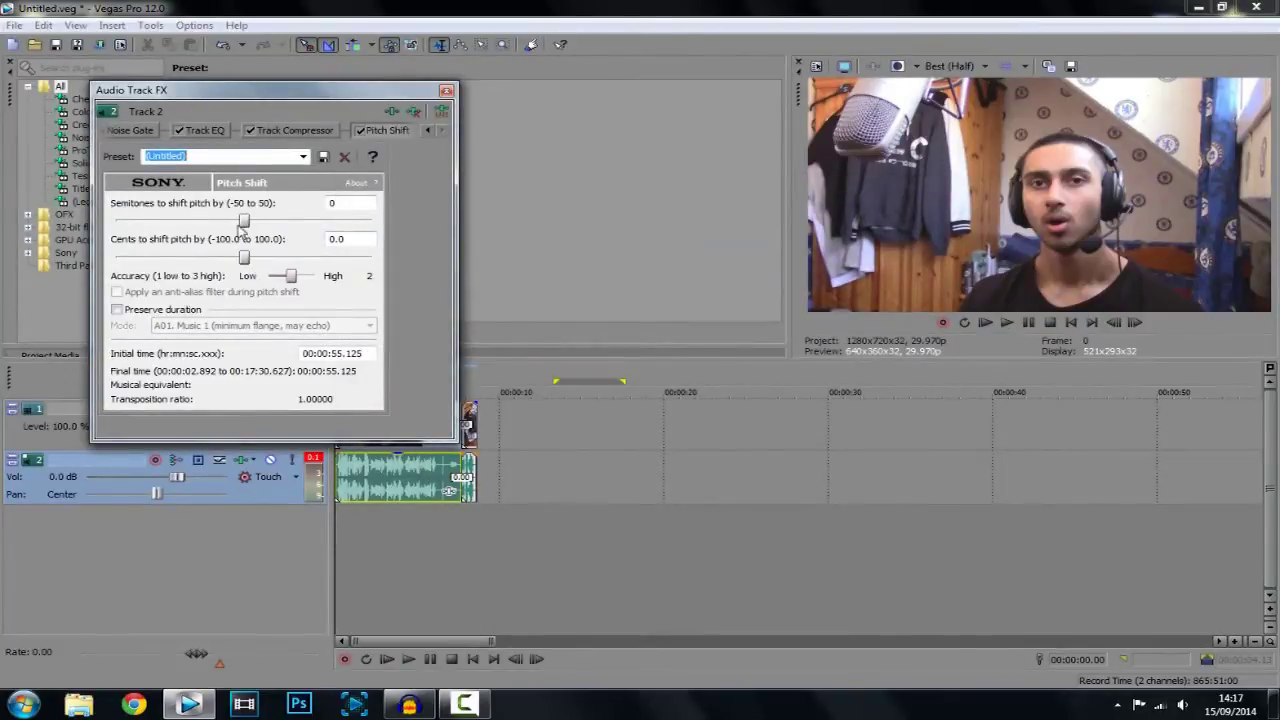
- Set Pitch Shift to +8 semitones with anti-alias, preserved duration and A08. Speech 2 mode, then preview
mouse_move(244, 222)
left_mouse_down()
mouse_move(277, 227)
mouse_move(266, 227)
left_mouse_up()
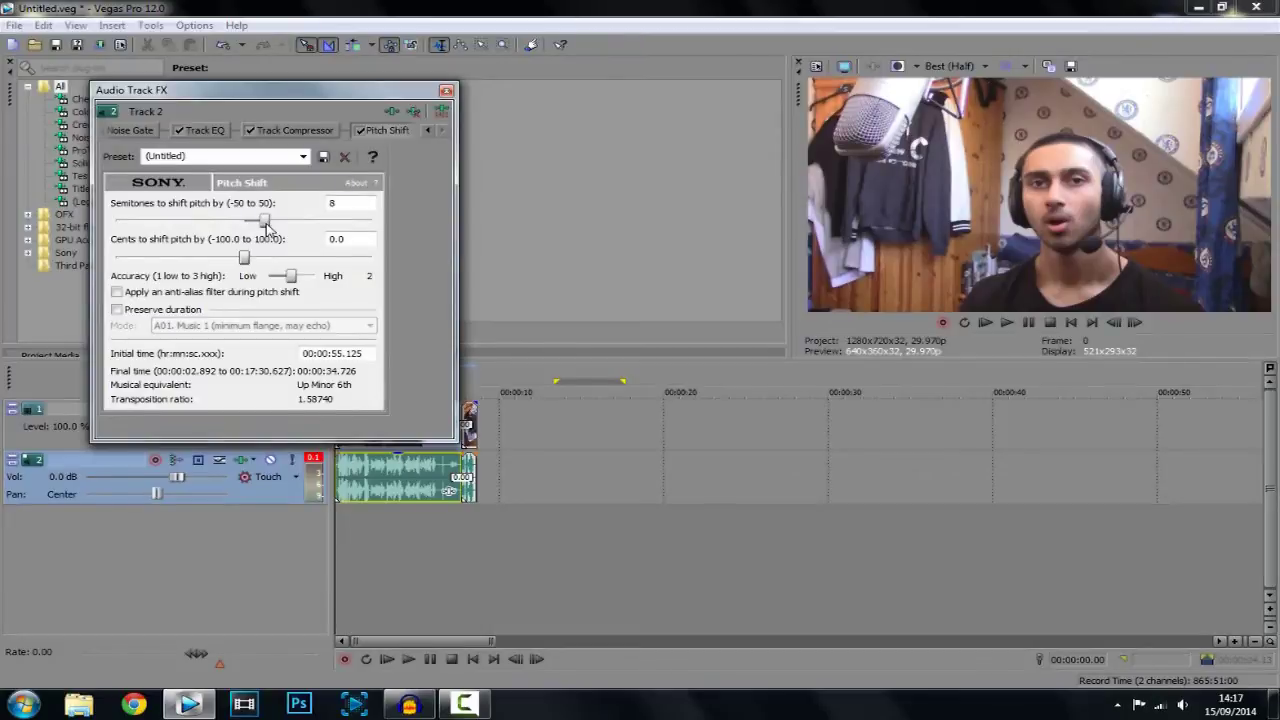
left_click(155, 295)
left_click(155, 311)
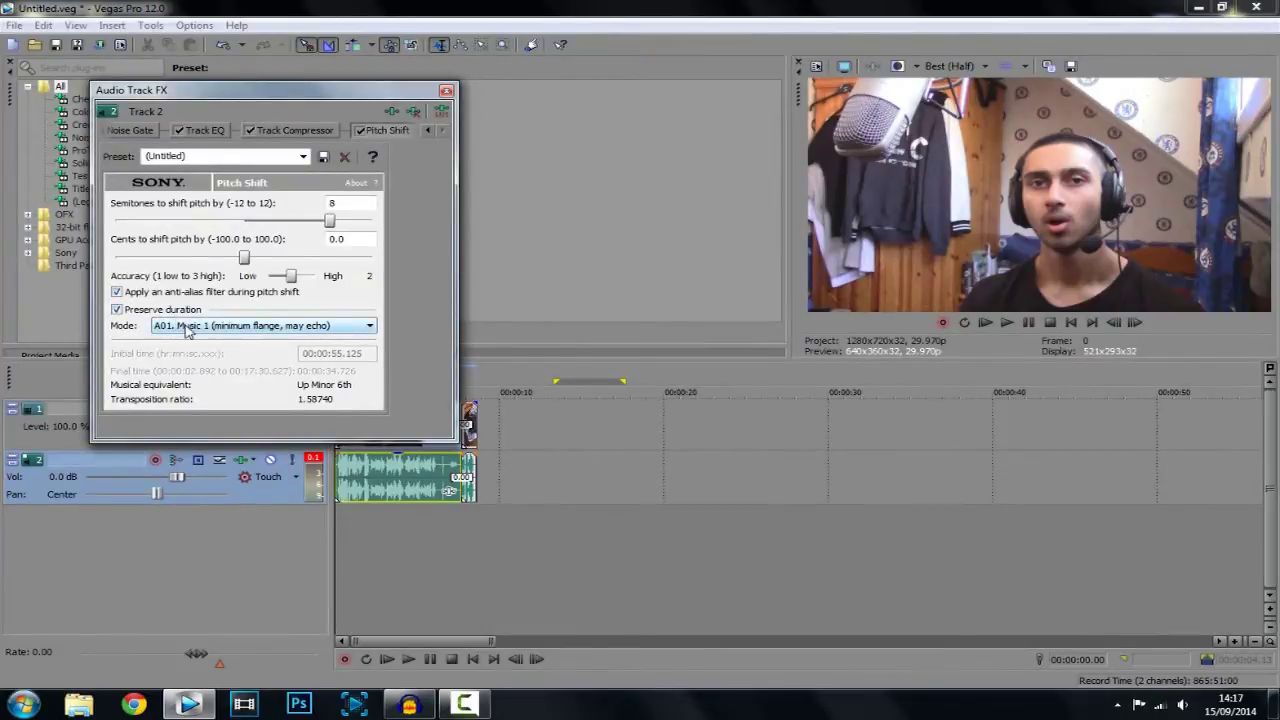
left_click(210, 327)
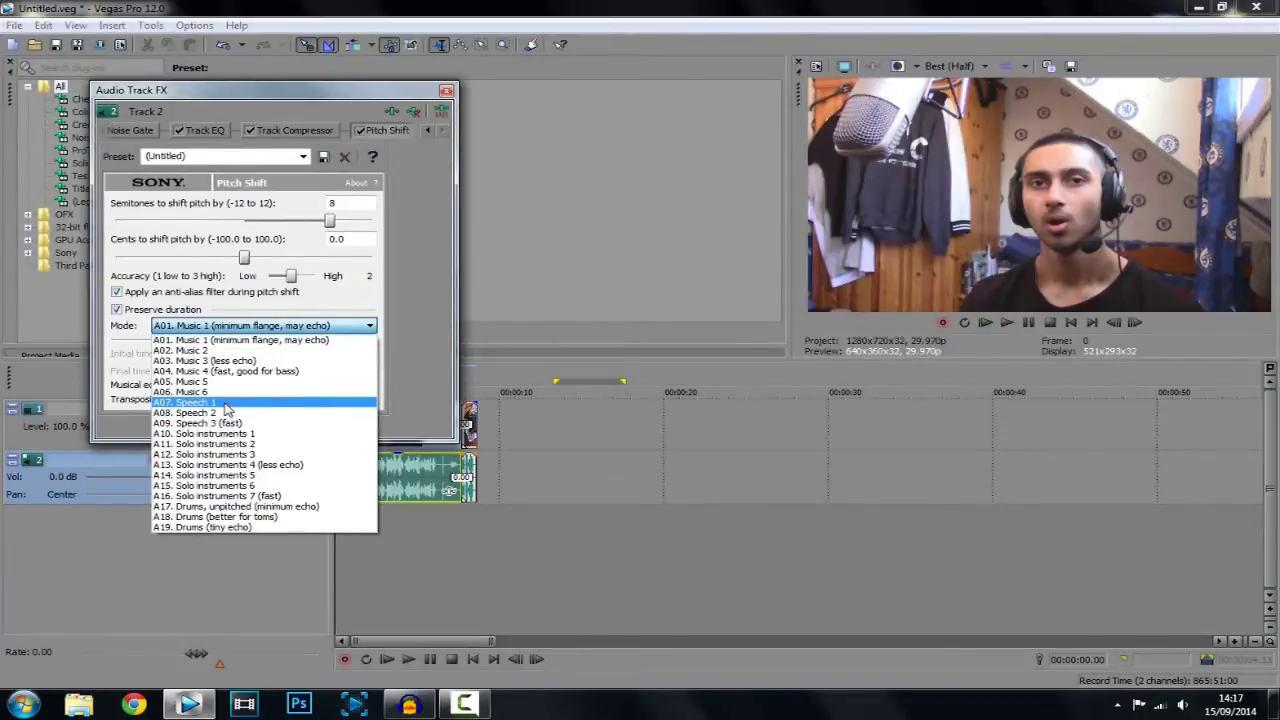
left_click(222, 413)
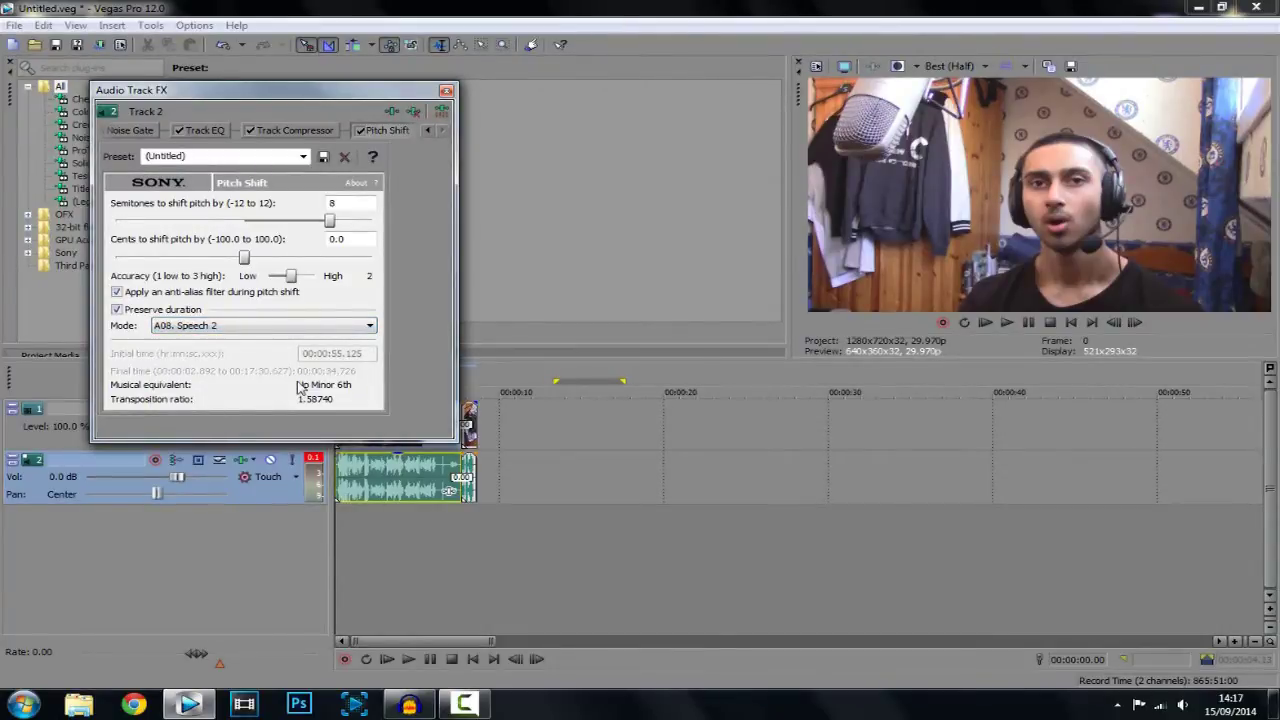
left_click(1004, 324)
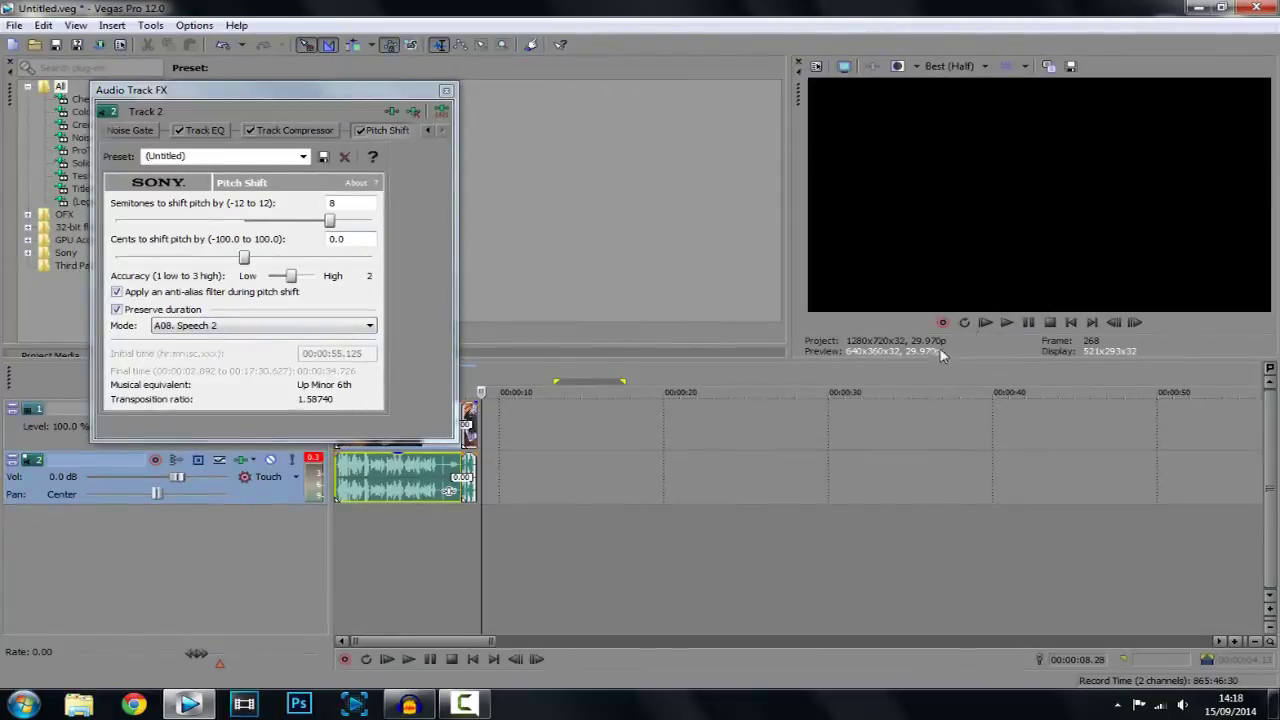
- Lower the pitch shift to 6 semitones (Up Tritone) and replay the preview to compare
left_click(985, 322)
mouse_move(330, 220)
left_mouse_down()
mouse_move(291, 220)
mouse_move(368, 226)
mouse_move(316, 228)
left_mouse_up()
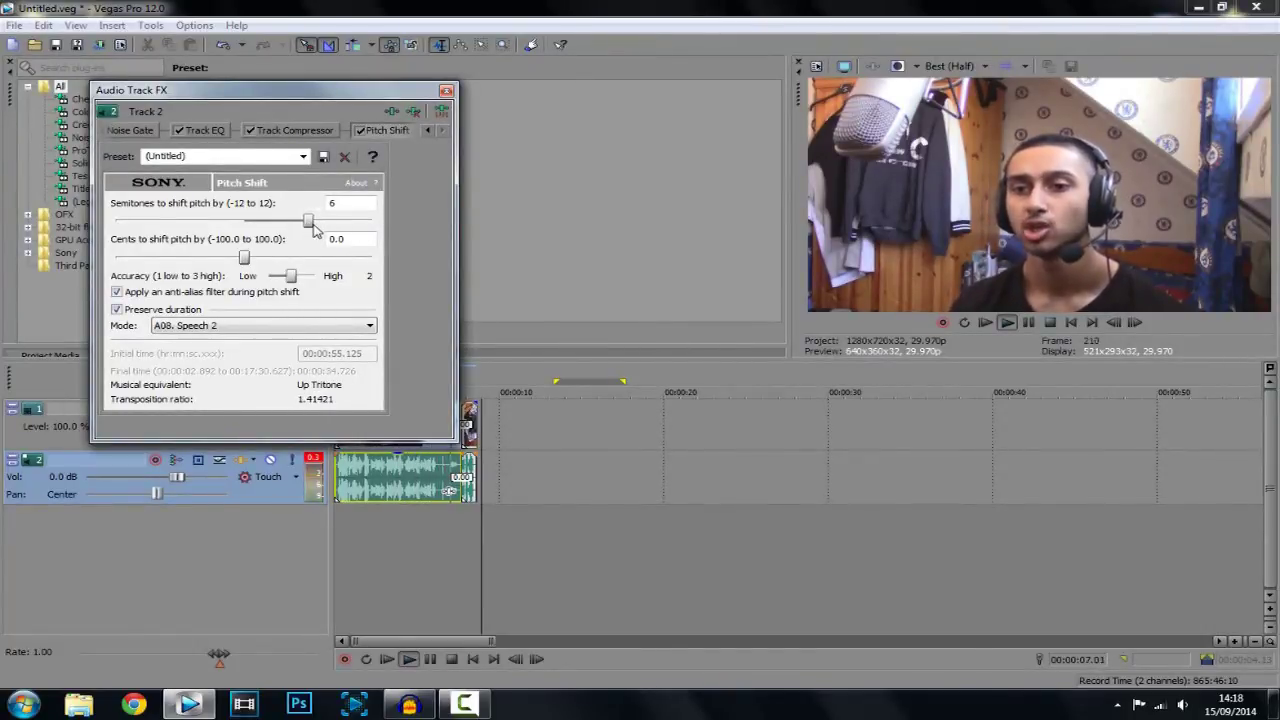
left_click(474, 254)
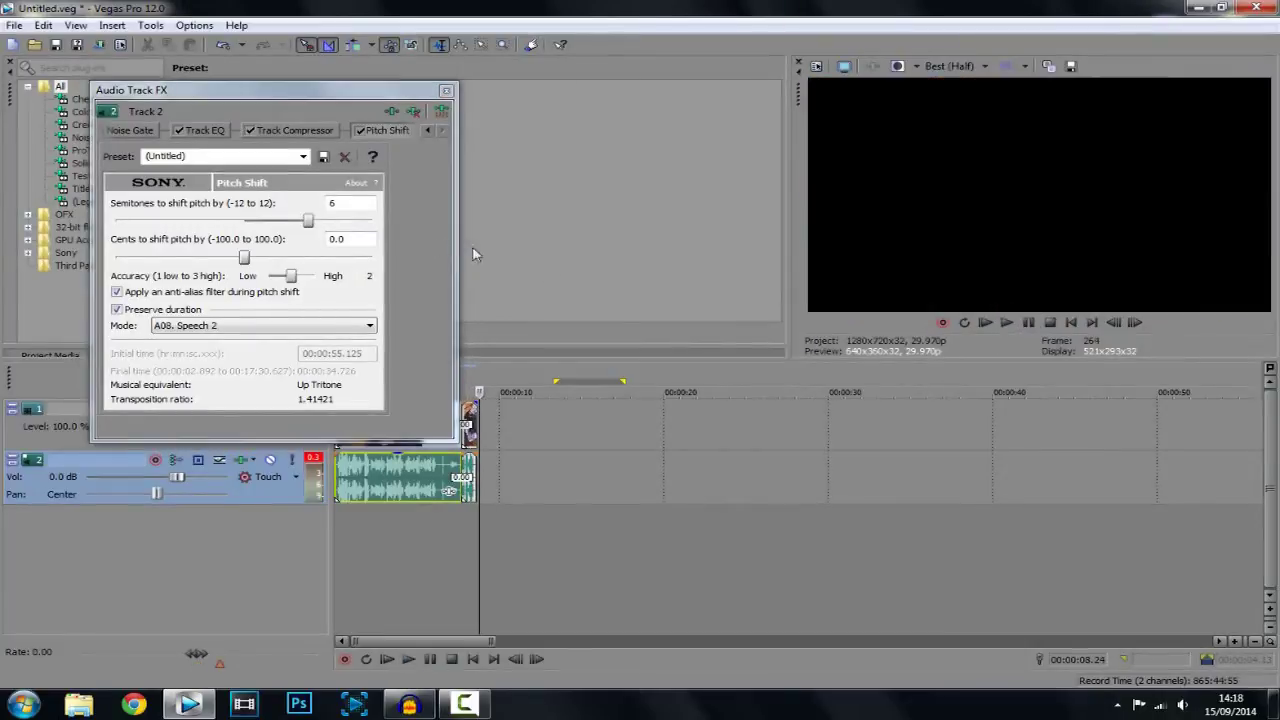
left_click(989, 321)
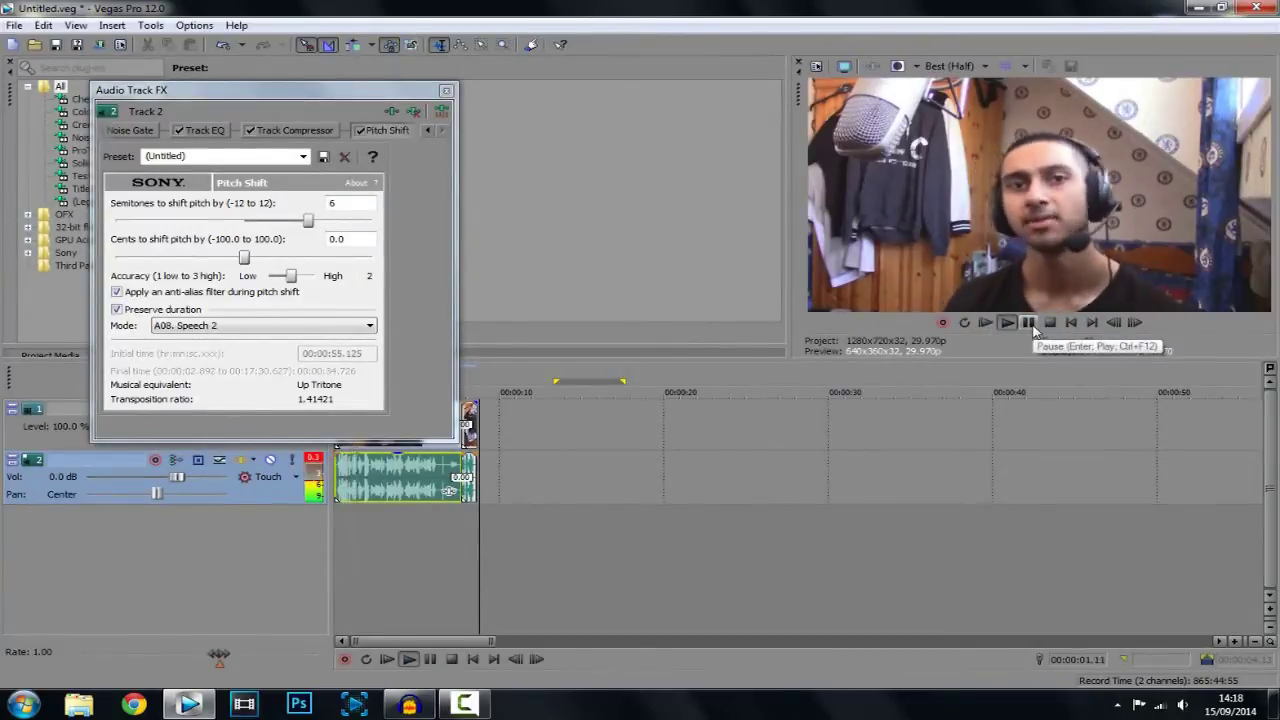
left_click(1030, 326)
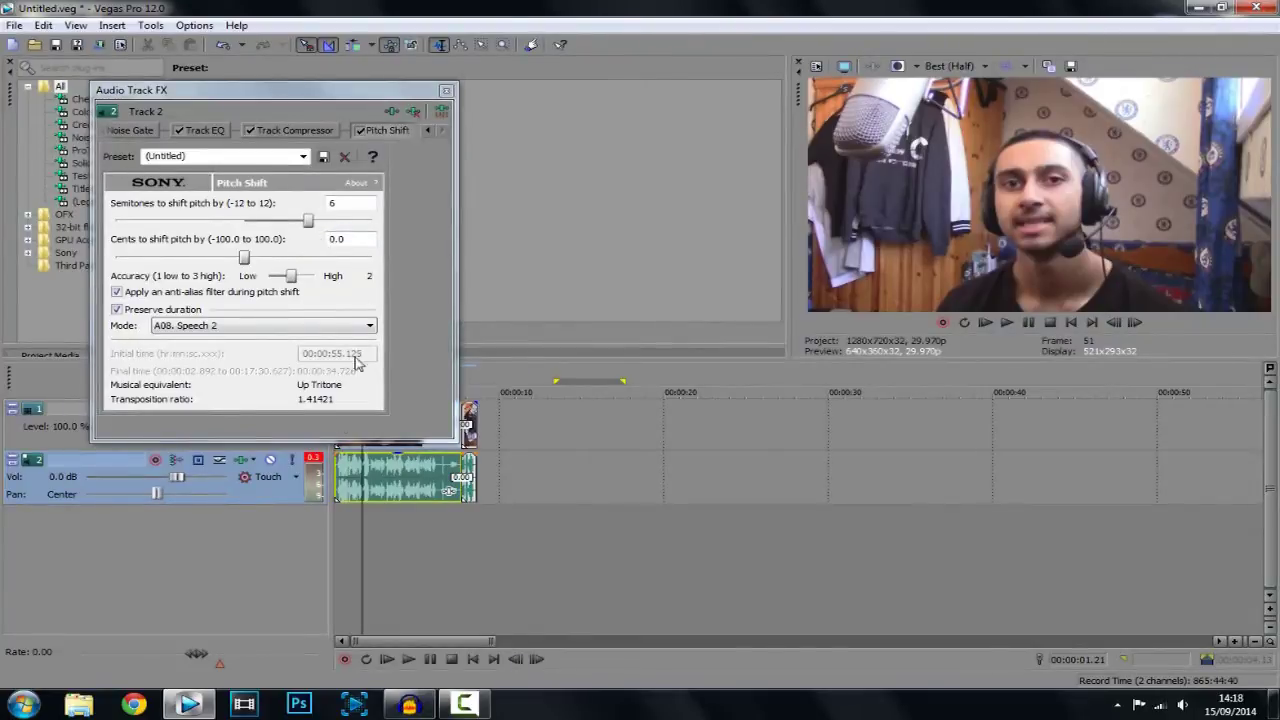
- Keep the Speech 2 mode and raise the pitch shift to 7 semitones (Up 5th)
left_click(200, 330)
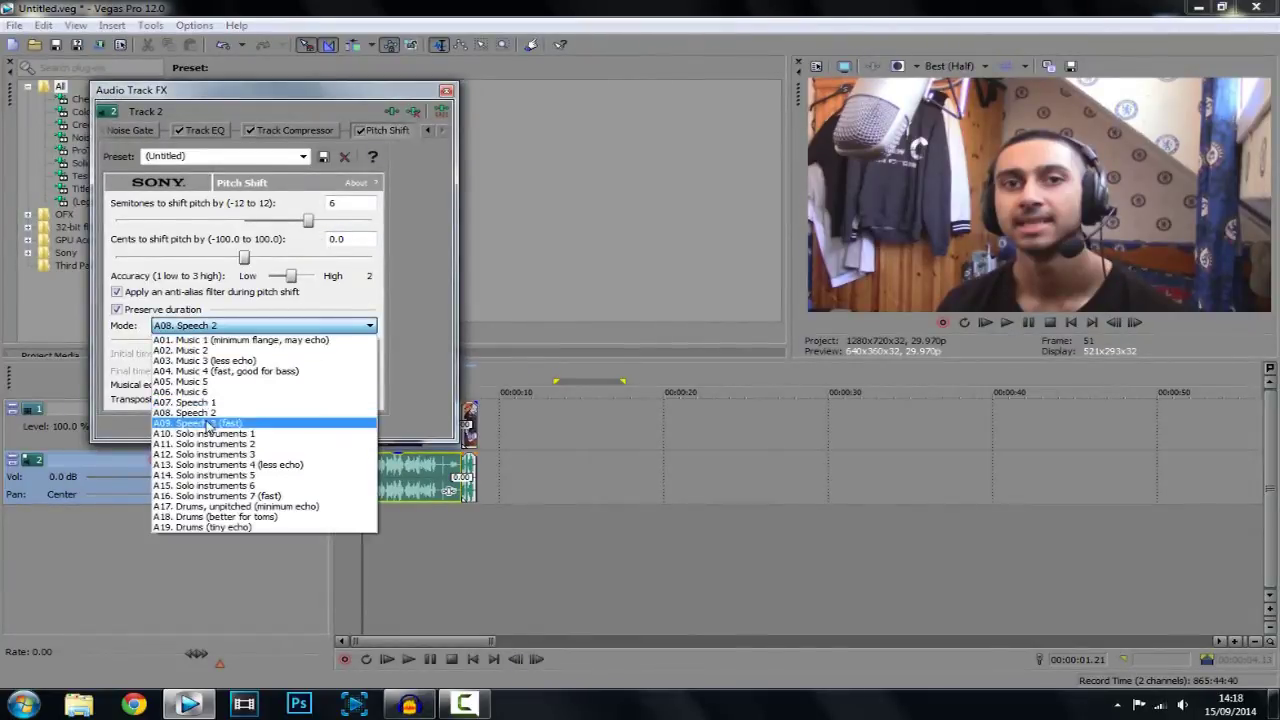
left_click(160, 326)
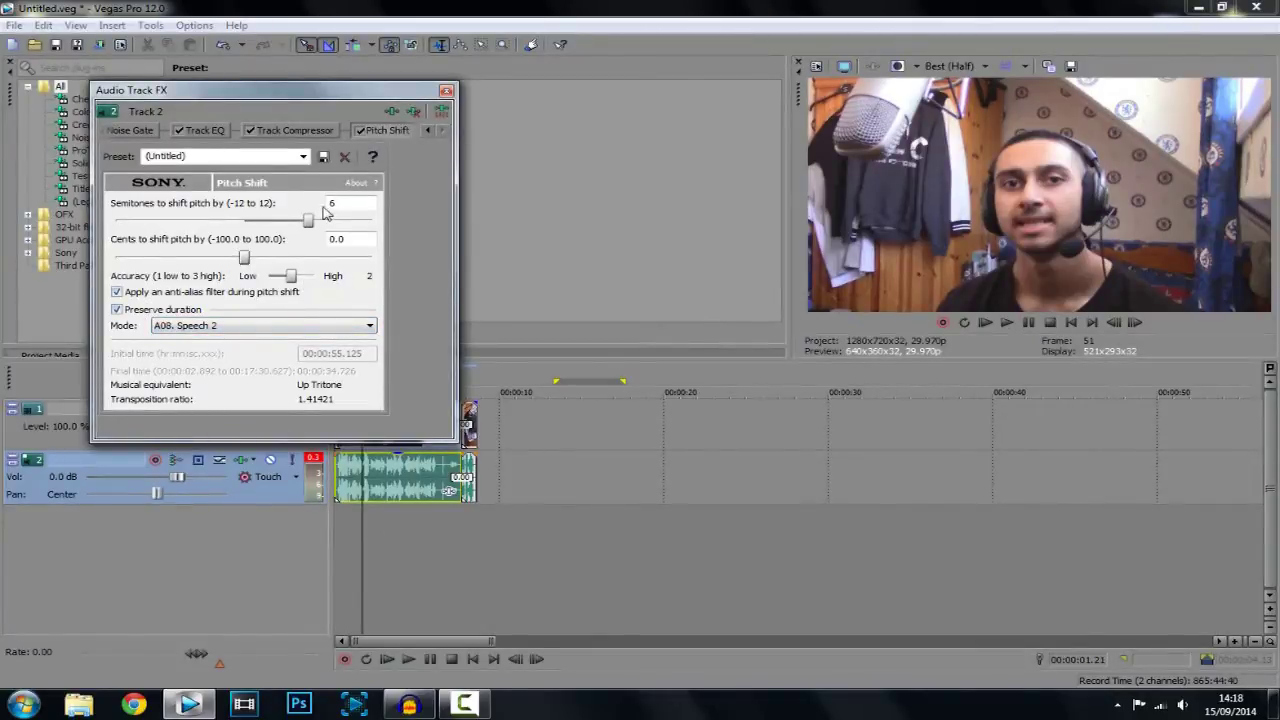
left_click_drag(307, 220, 325, 246)
- Save these Pitch Shift settings as a preset named 'chipmunk' and confirm it appears in the list
left_click(212, 157)
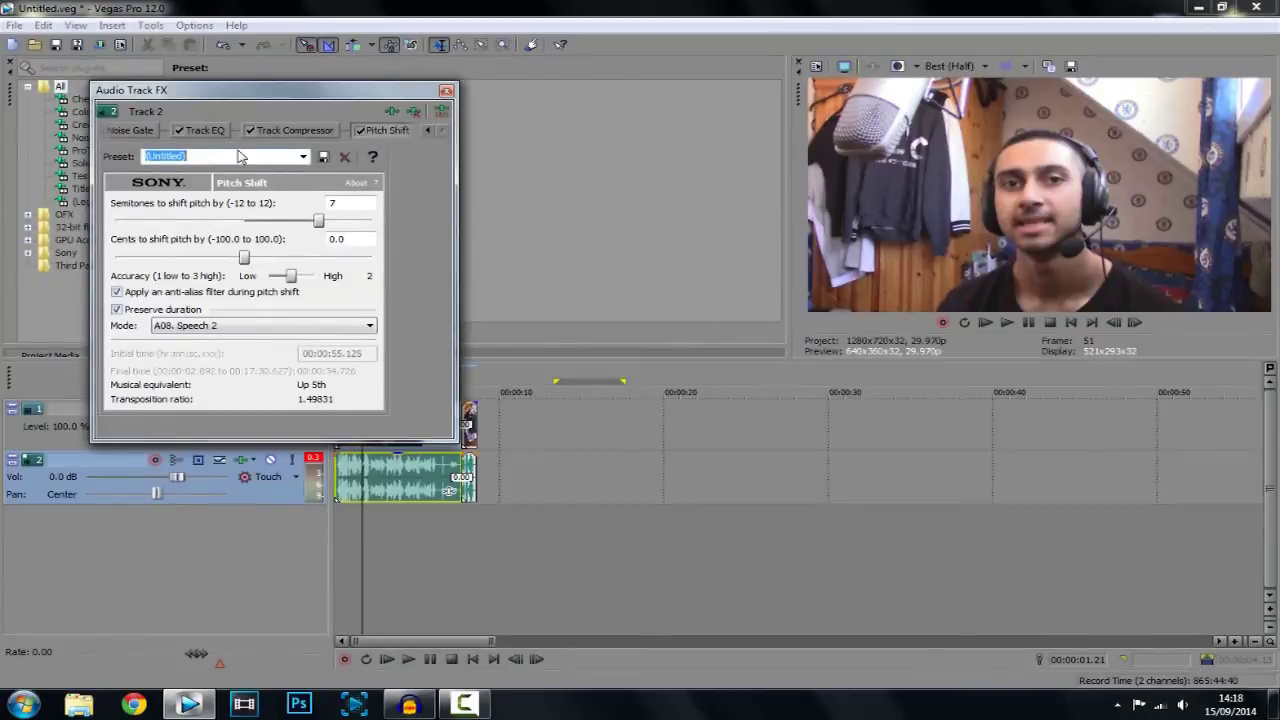
type("chipmunk")
left_click(240, 157)
left_click(303, 157)
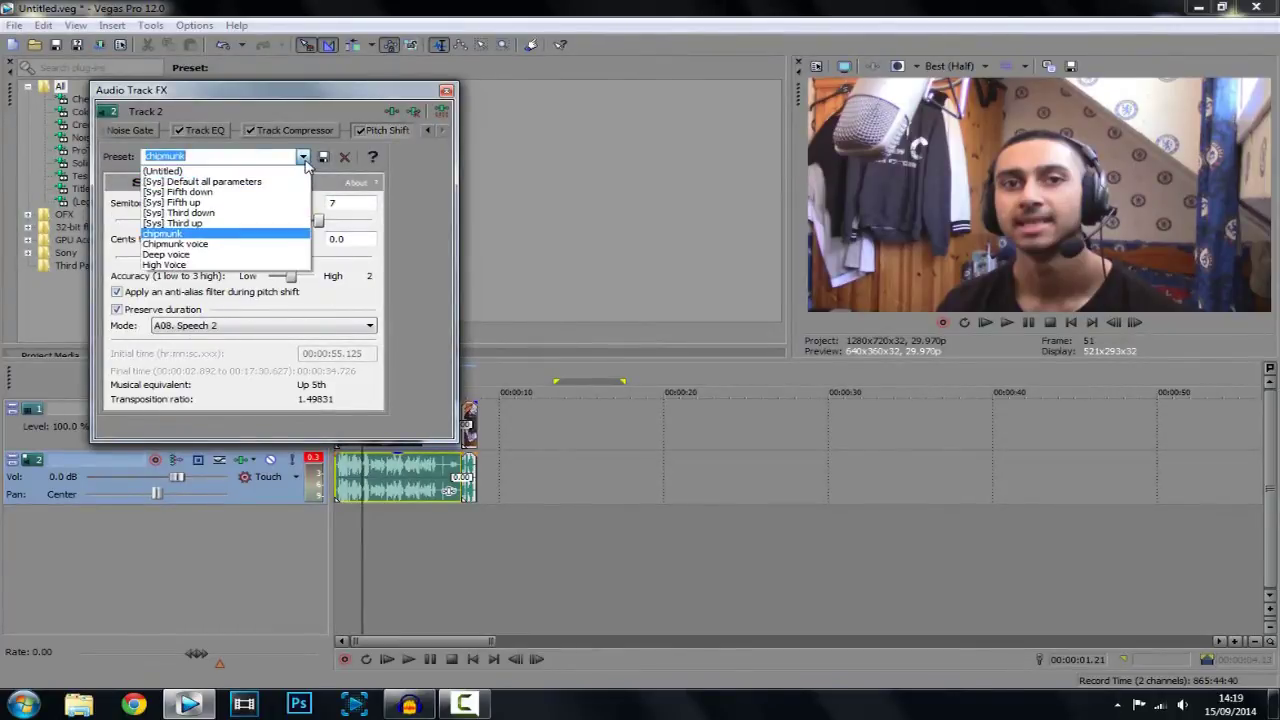
left_click(218, 234)
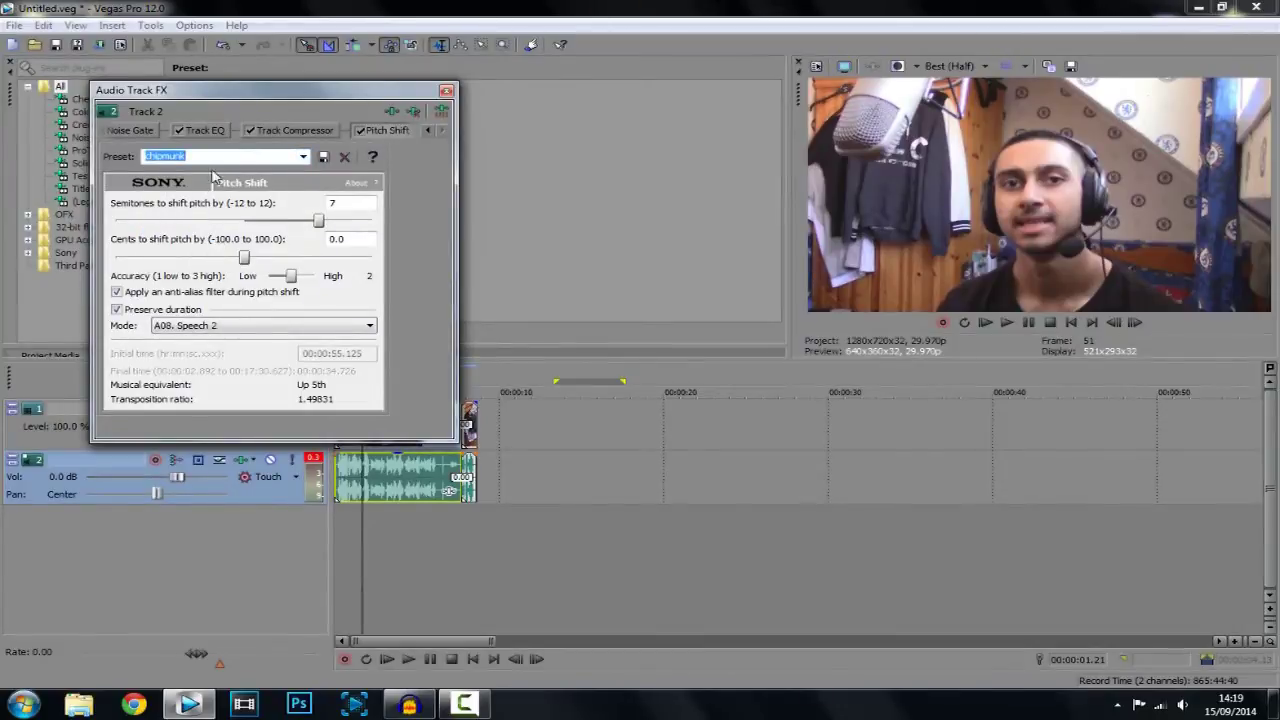
- Close the Audio Track FX window and play the project to hear the chipmunk voice
left_click(446, 90)
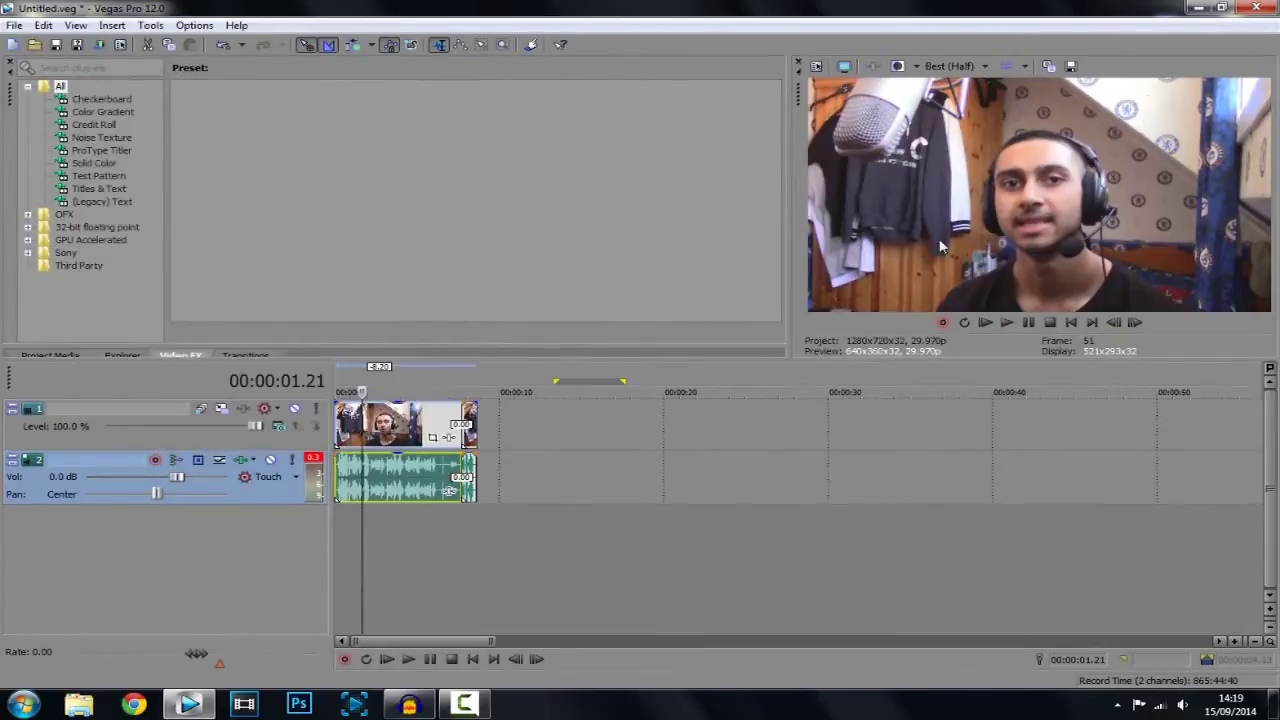
left_click(1004, 322)
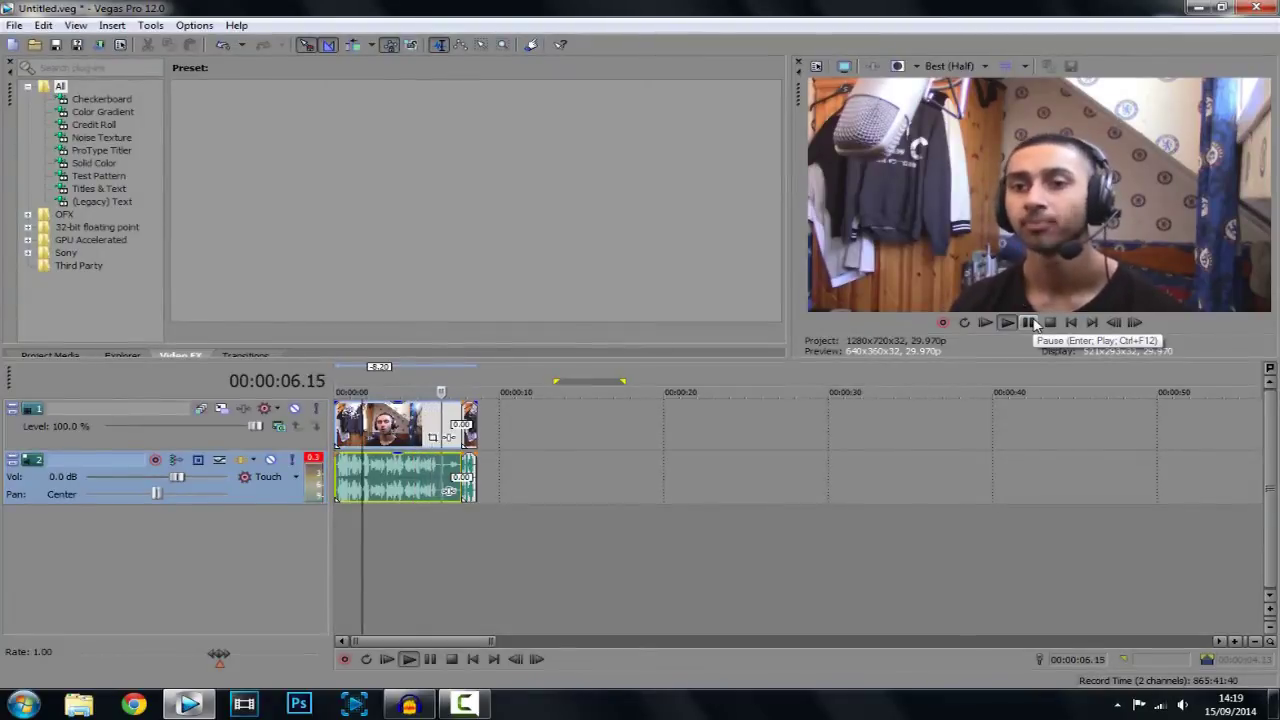
key("space")
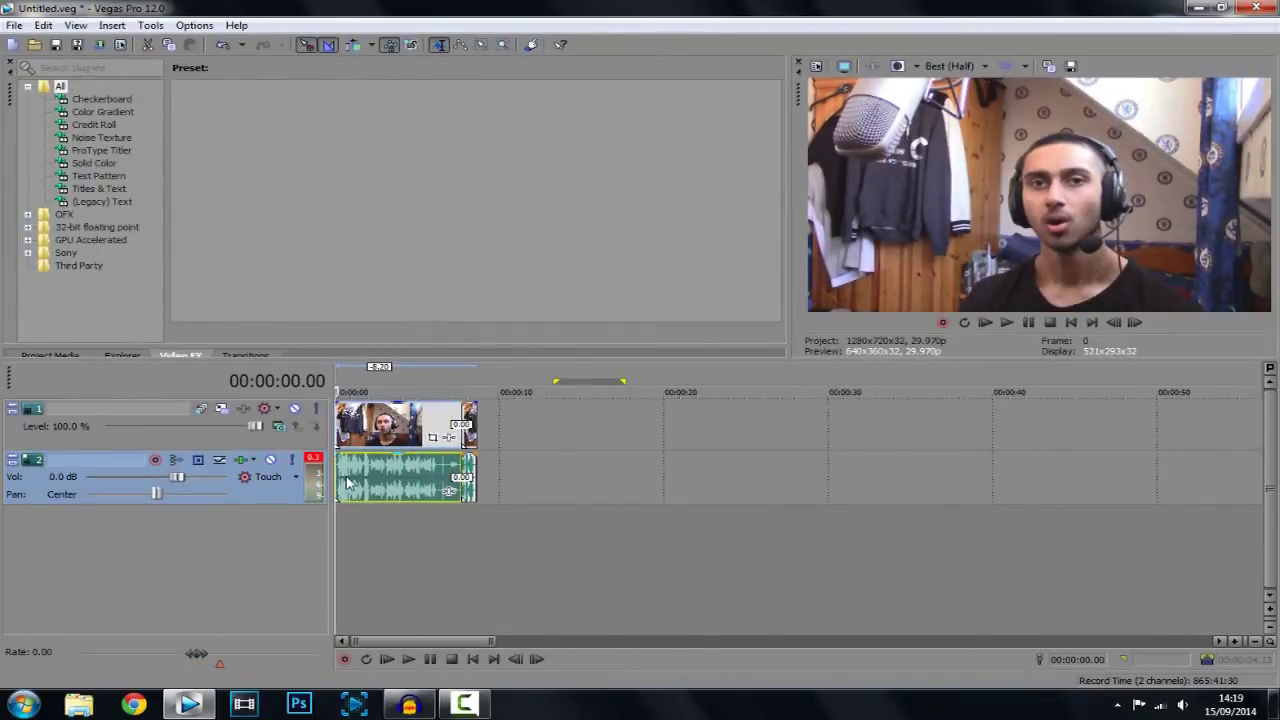